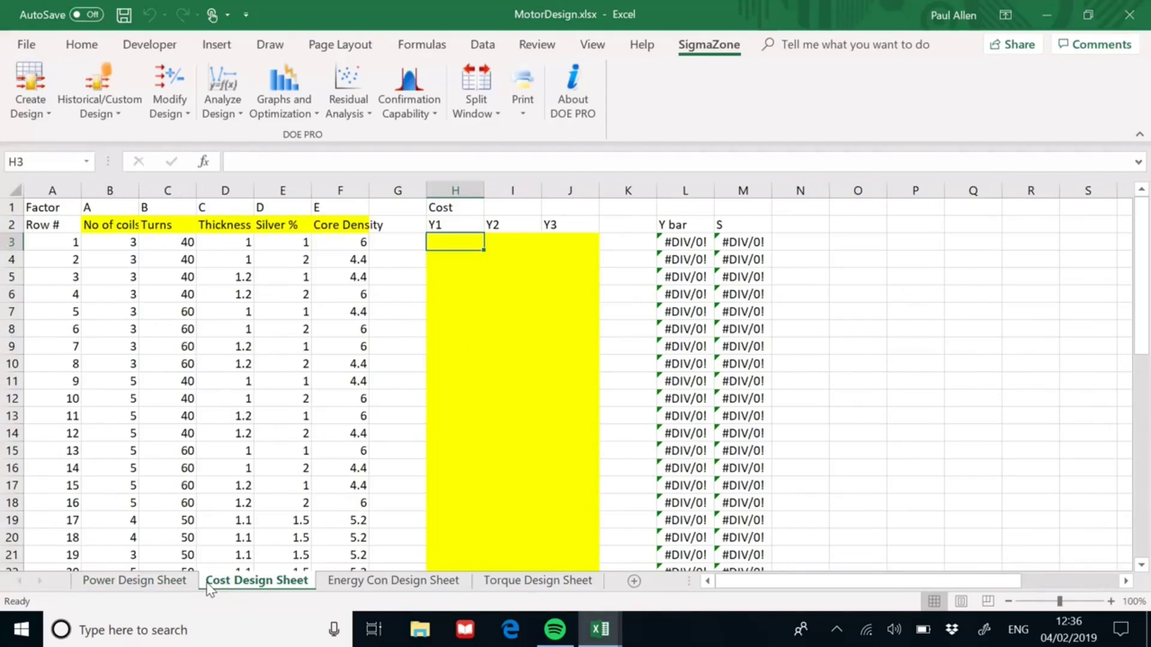
On the Power Design Sheet, enter the run 1 responses Y1 to Y3 as 23, 22 and 22
click(177, 587)
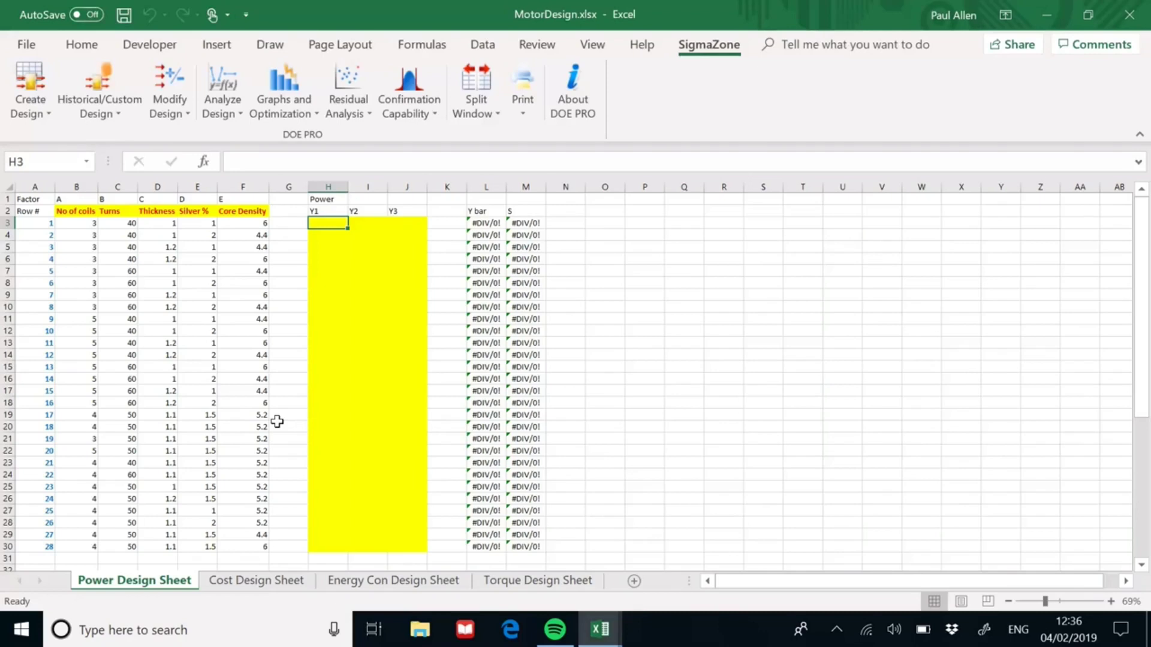
text(23)
key(Tab)
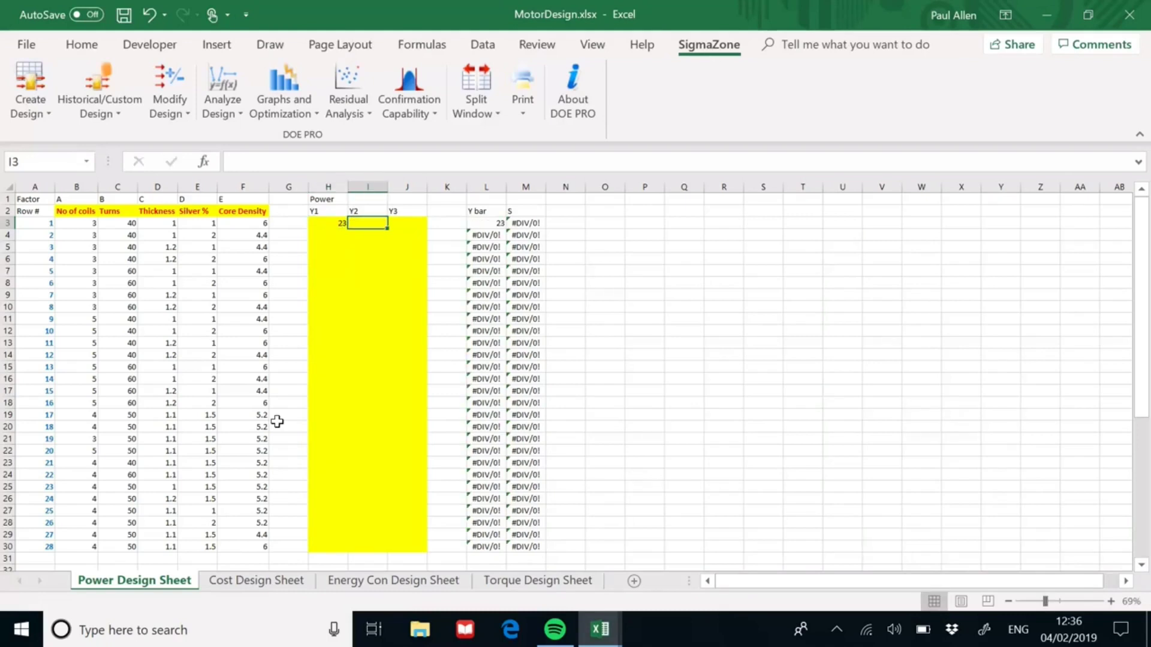
text(22)
key(Tab)
text(22)
key(Tab)
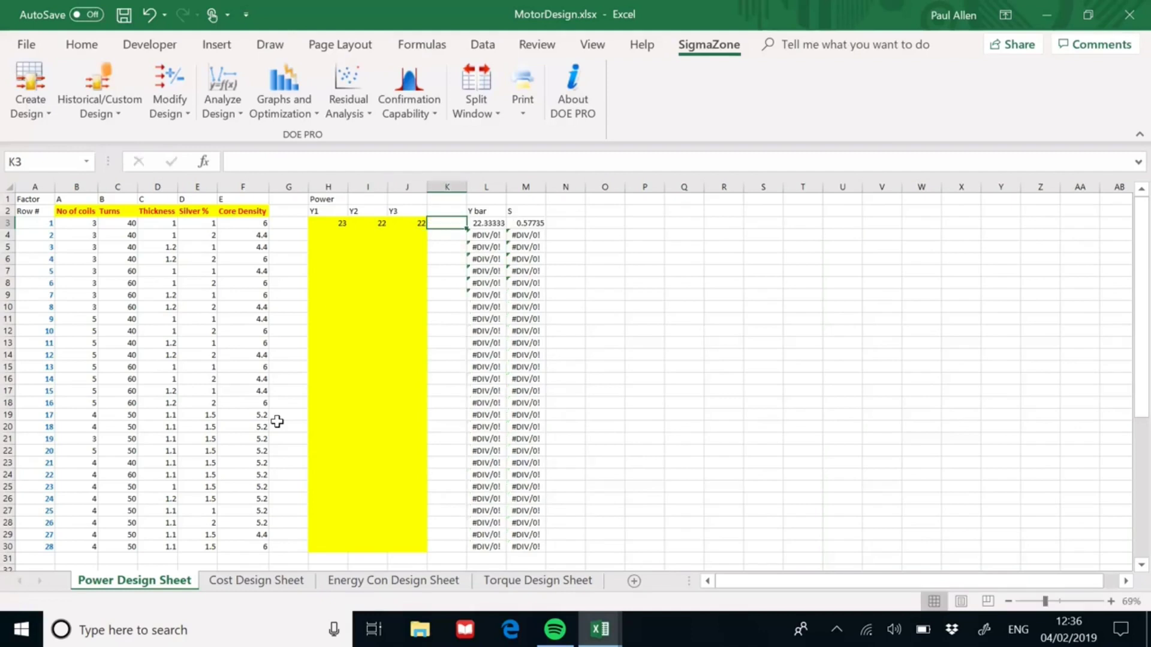
key(Return)
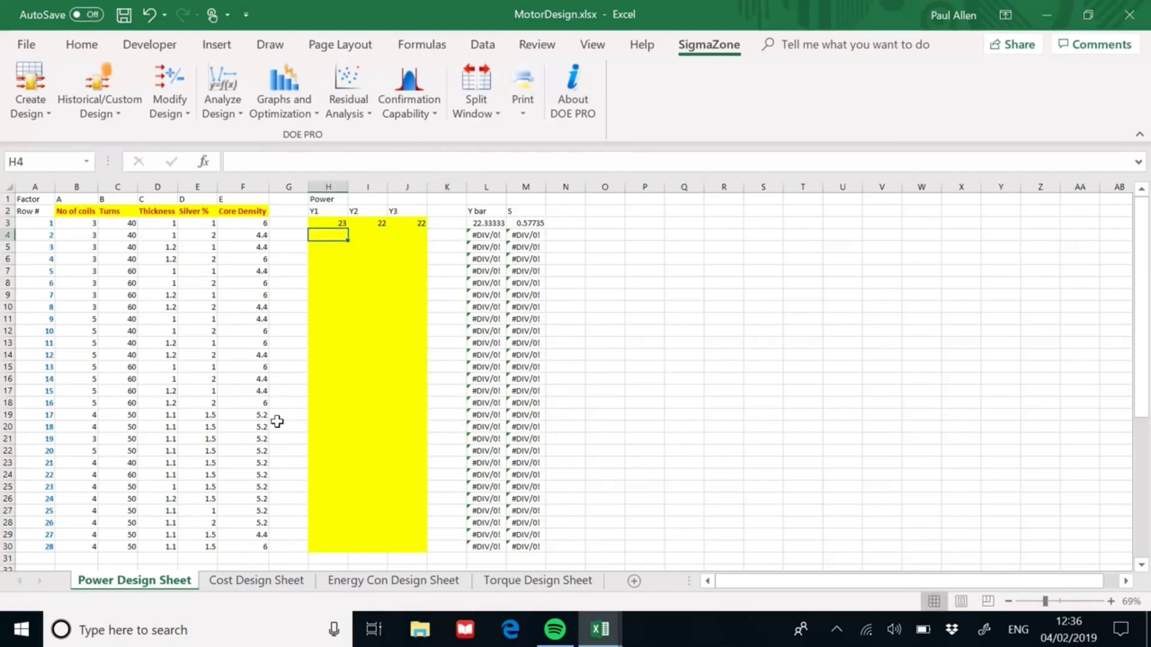
Enter the run 2 Power responses Y1 to Y3 as 24, 25 and 23
text(24)
key(Tab)
text(25)
key(Tab)
text(23)
key(Tab)
Enter the run 3 Power responses Y1 to Y3 as 56, 55 and 58
key(Down)
key(Left)
key(Left)
key(Left)
text(56)
key(Tab)
text(55)
key(Tab)
text(58)
key(Tab)
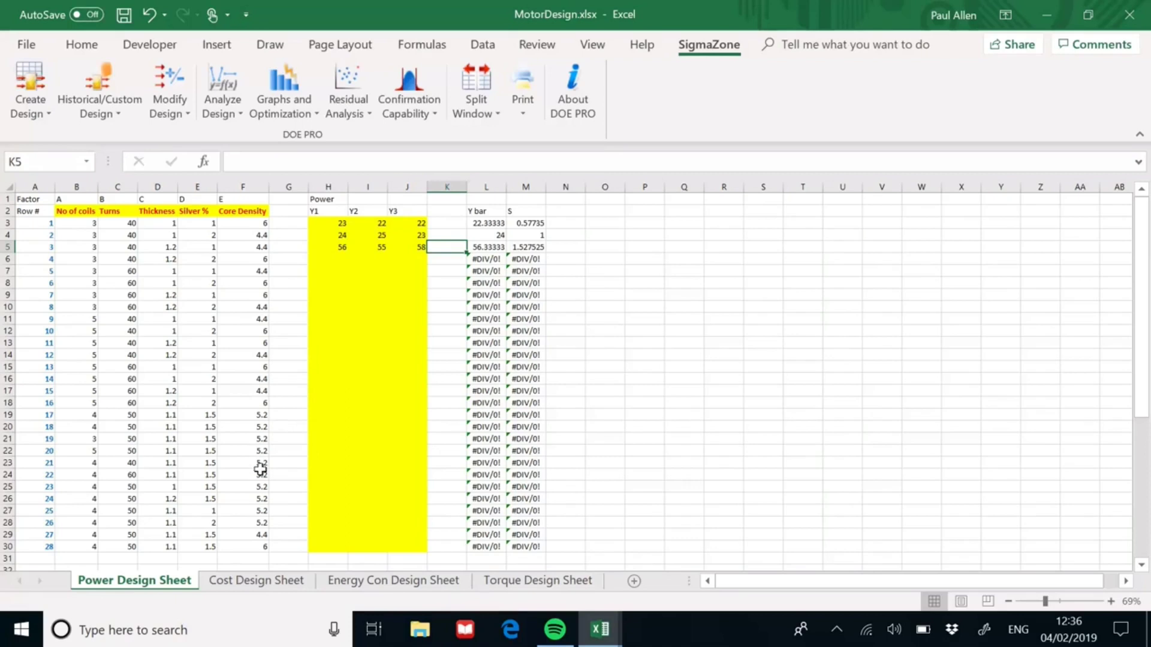
View the Cost and Energy Con design sheets, and switch to the MotorDesign1.xlsx workbook
click(273, 583)
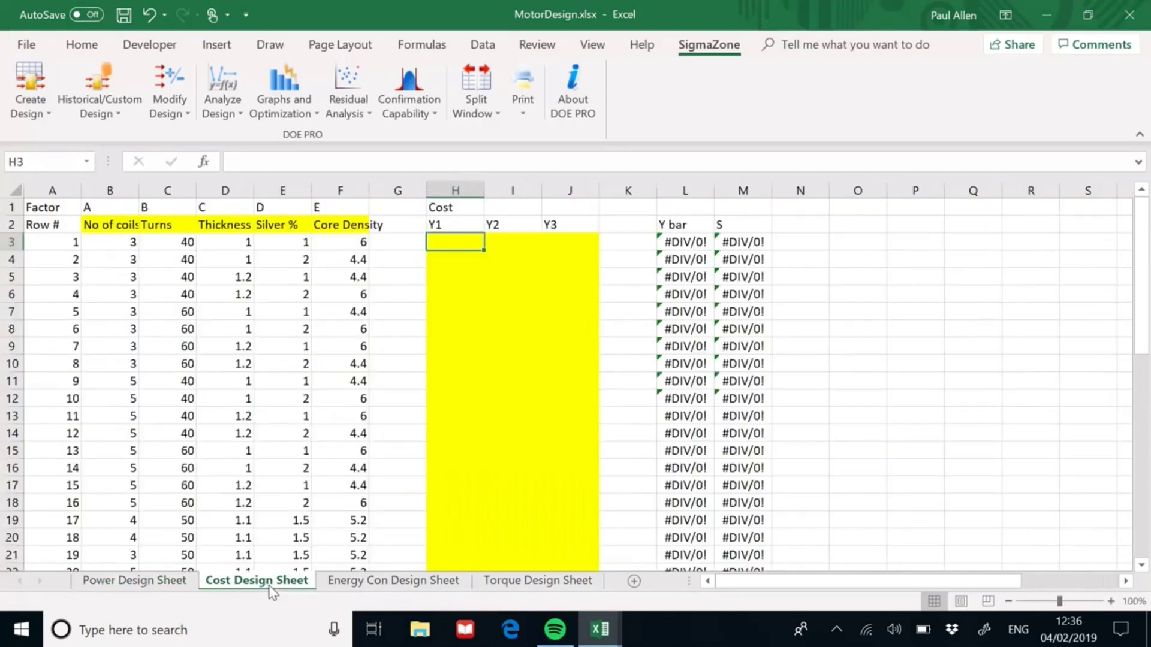
click(334, 587)
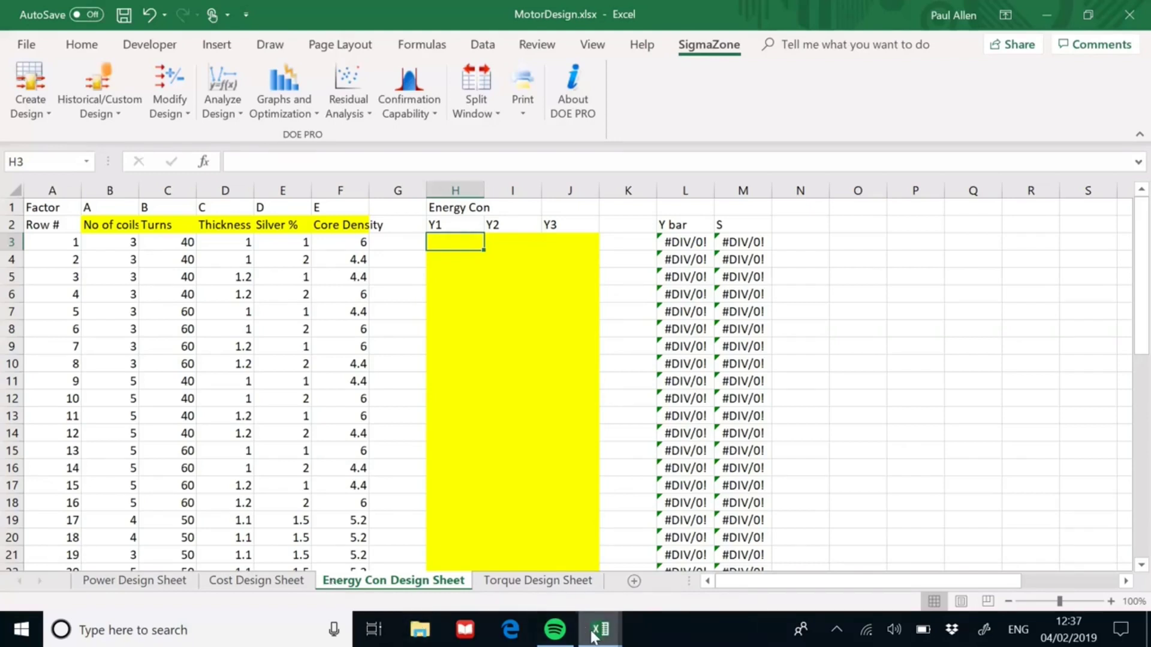
mouse_move(599, 633)
click(663, 573)
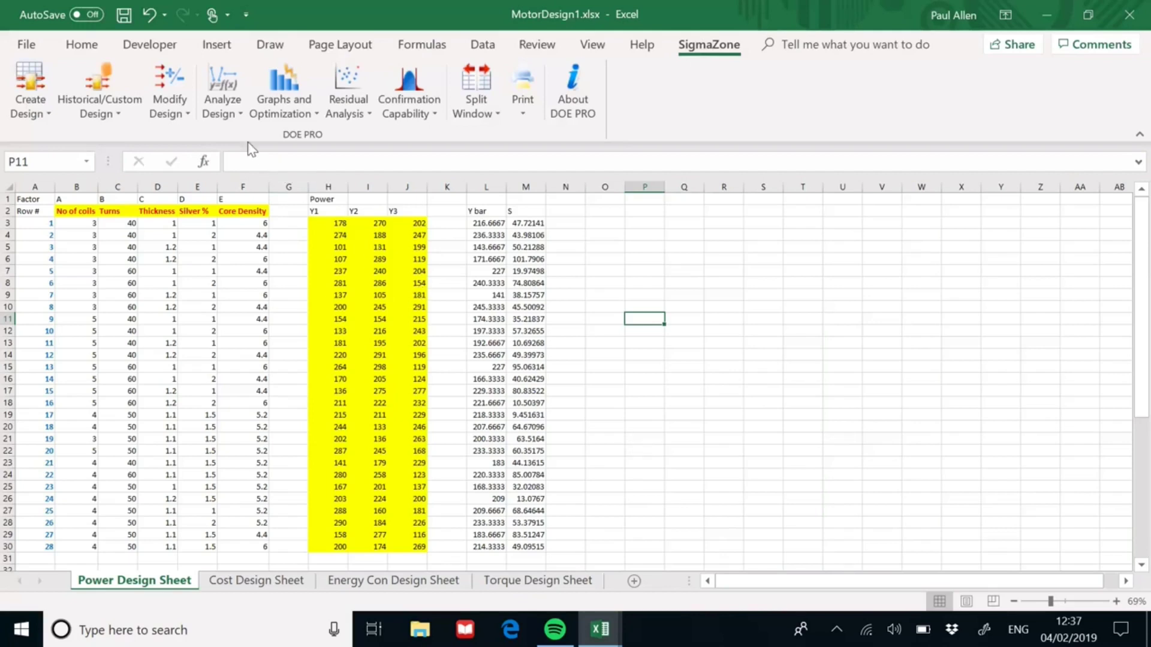
Create a Y-hat marginal means plot from the Power Design Sheet
click(227, 114)
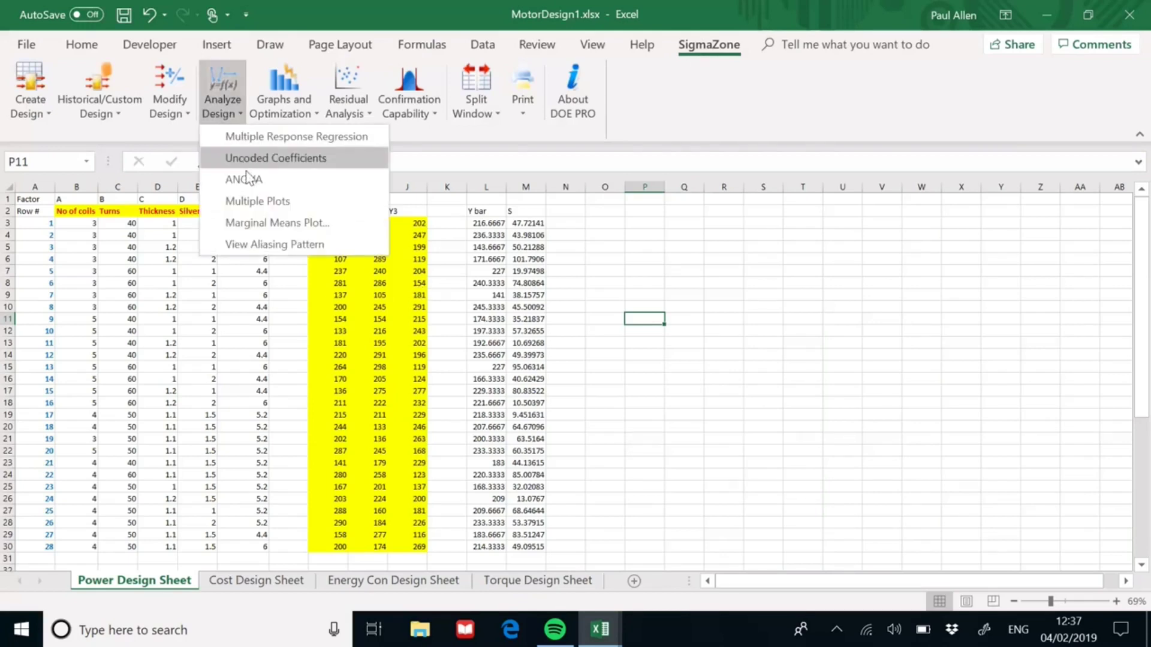
click(282, 224)
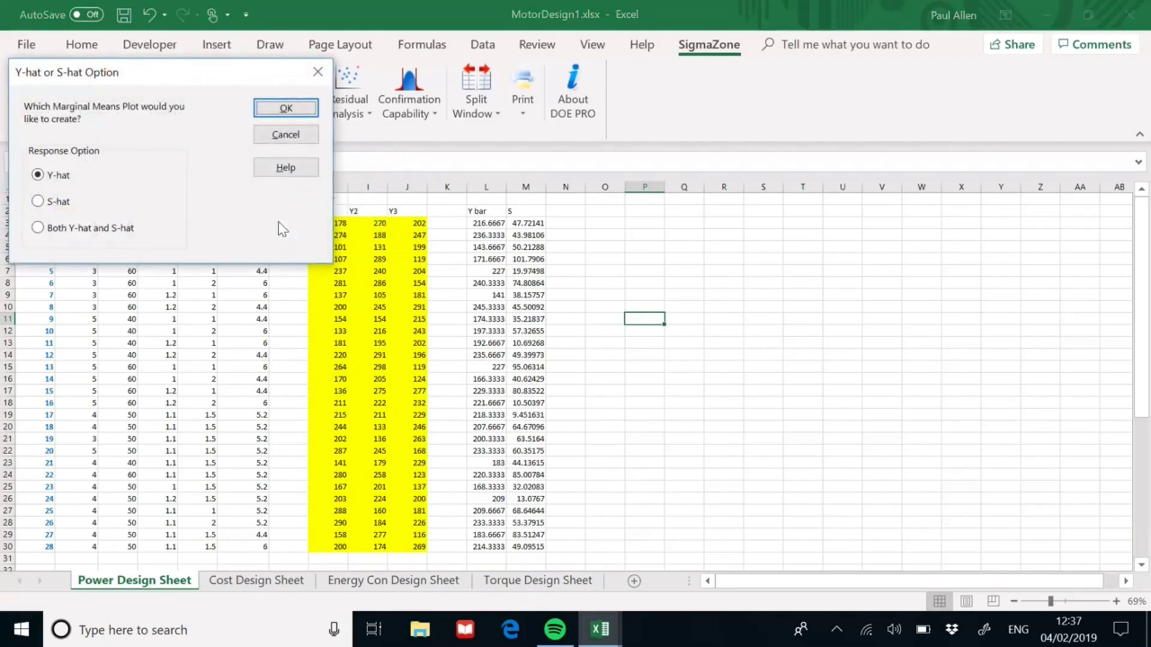
click(282, 108)
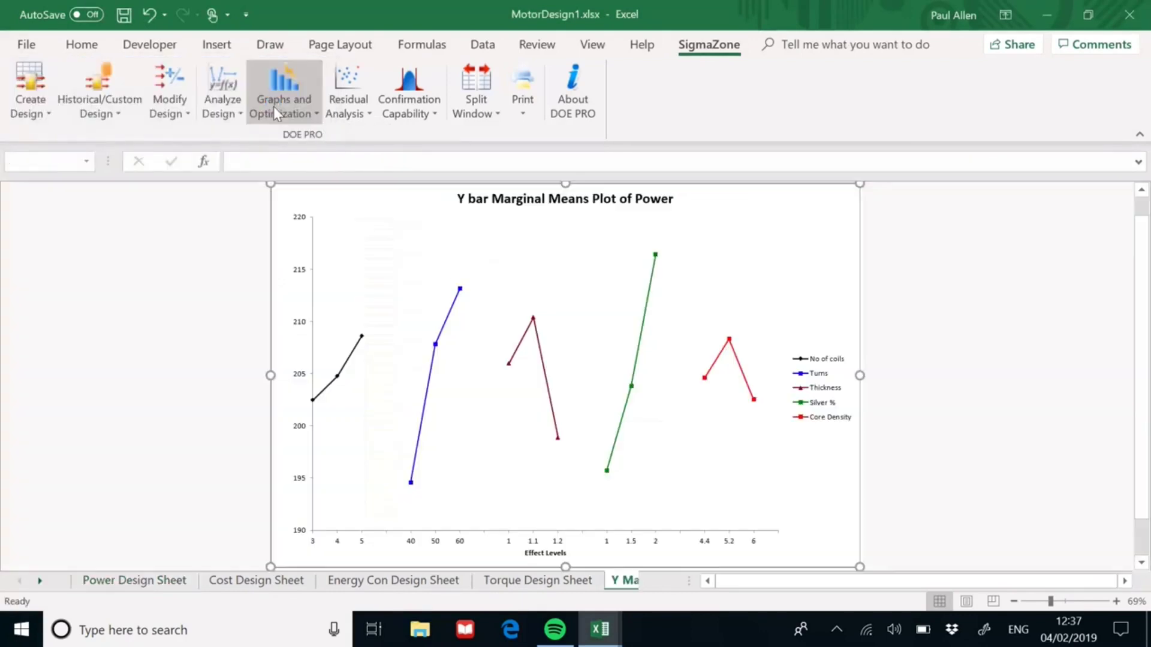
Create a Y-hat marginal means plot from the Cost Design Sheet
click(287, 581)
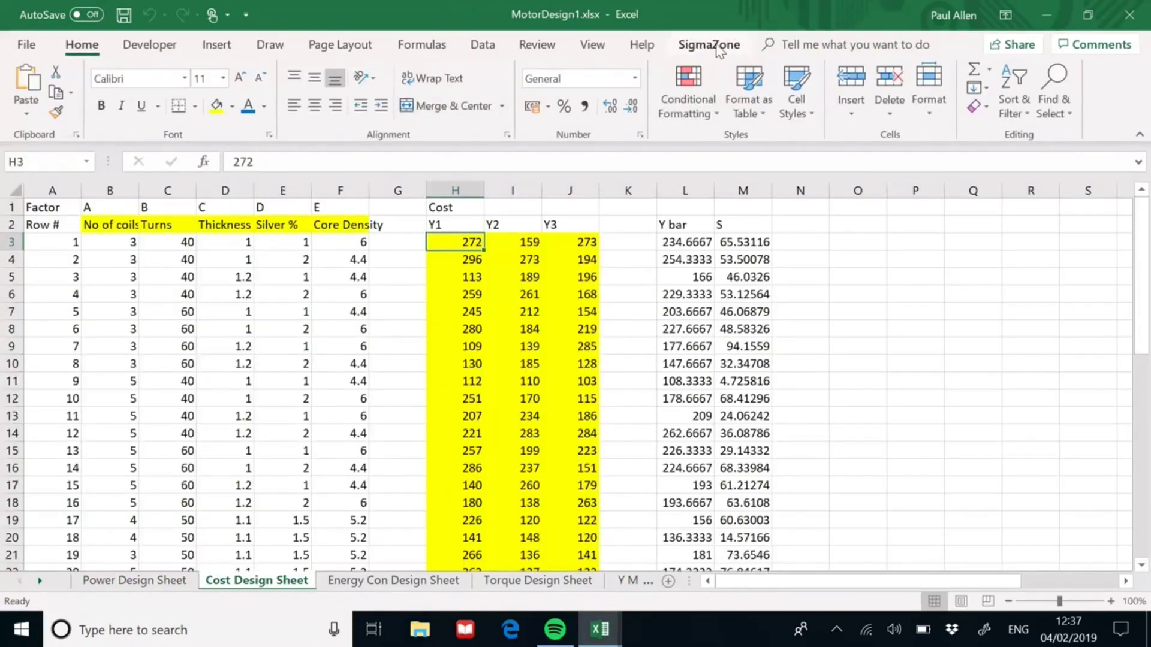
click(720, 47)
click(236, 88)
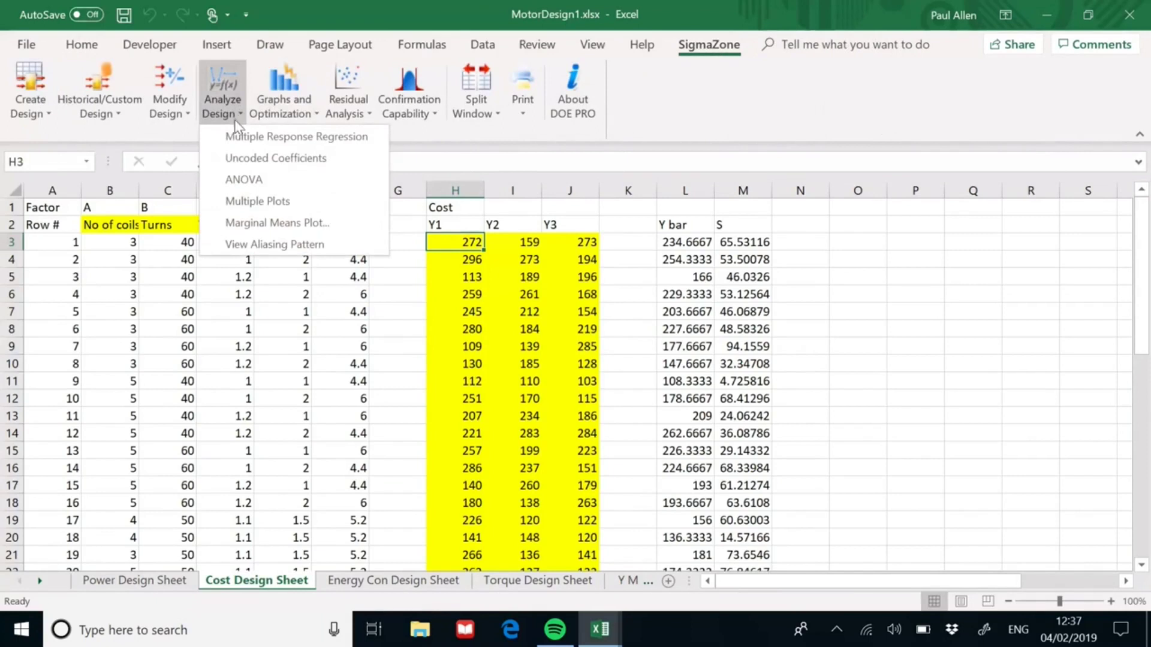
click(250, 228)
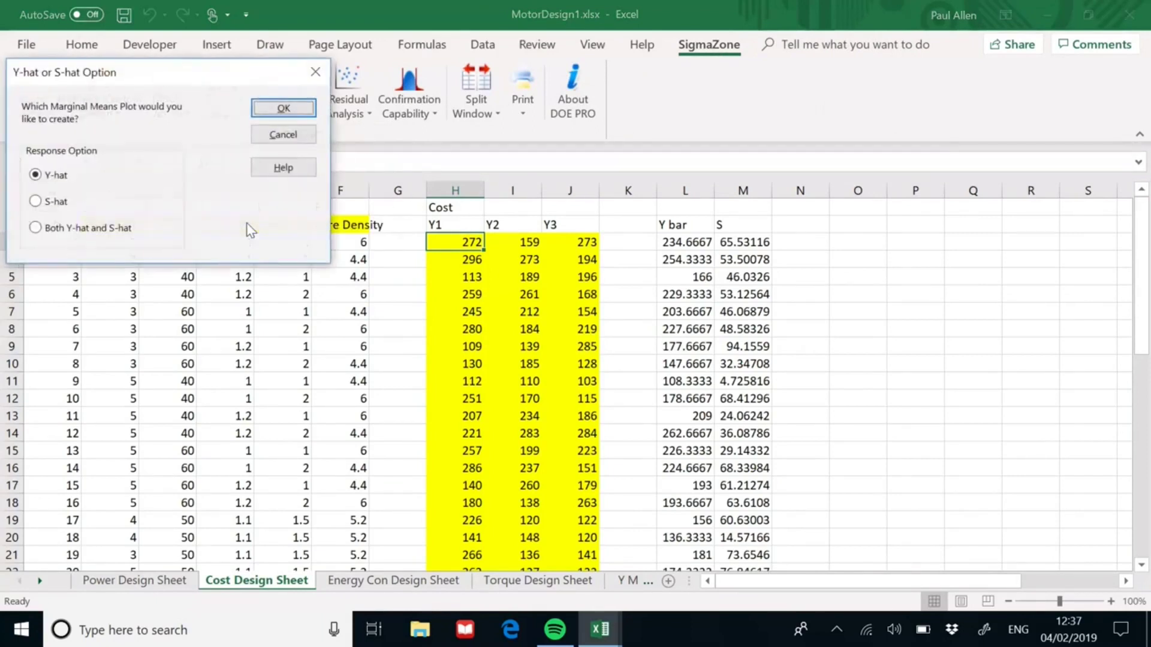
click(286, 107)
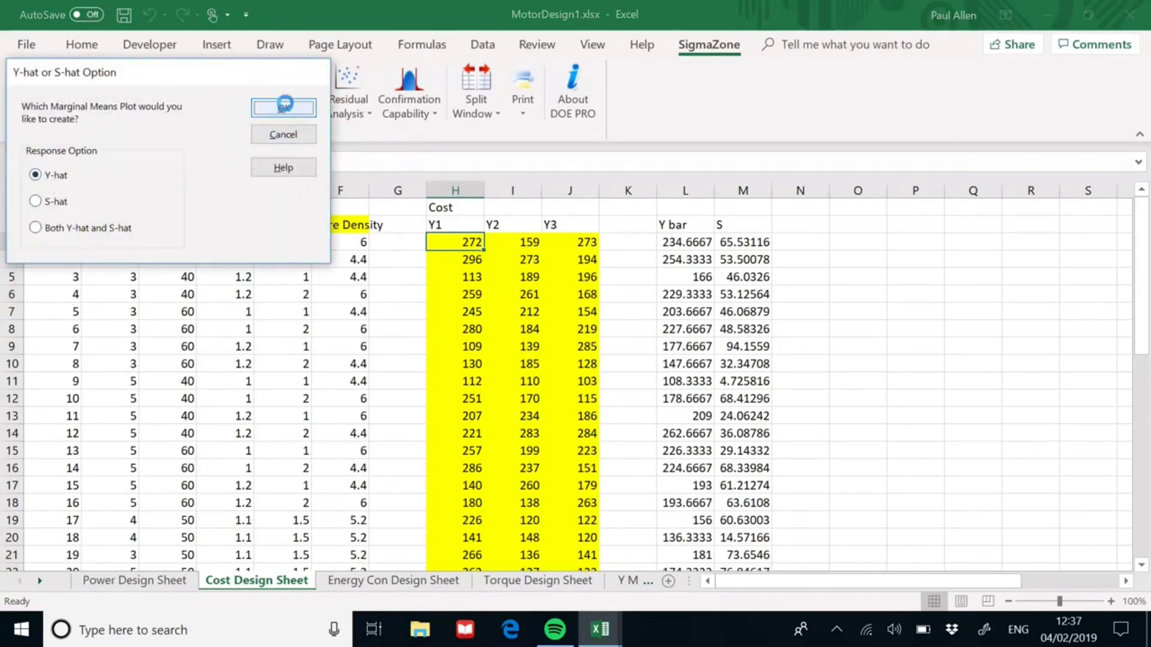
Create a Y-hat marginal means plot from the Energy Con Design Sheet
click(392, 586)
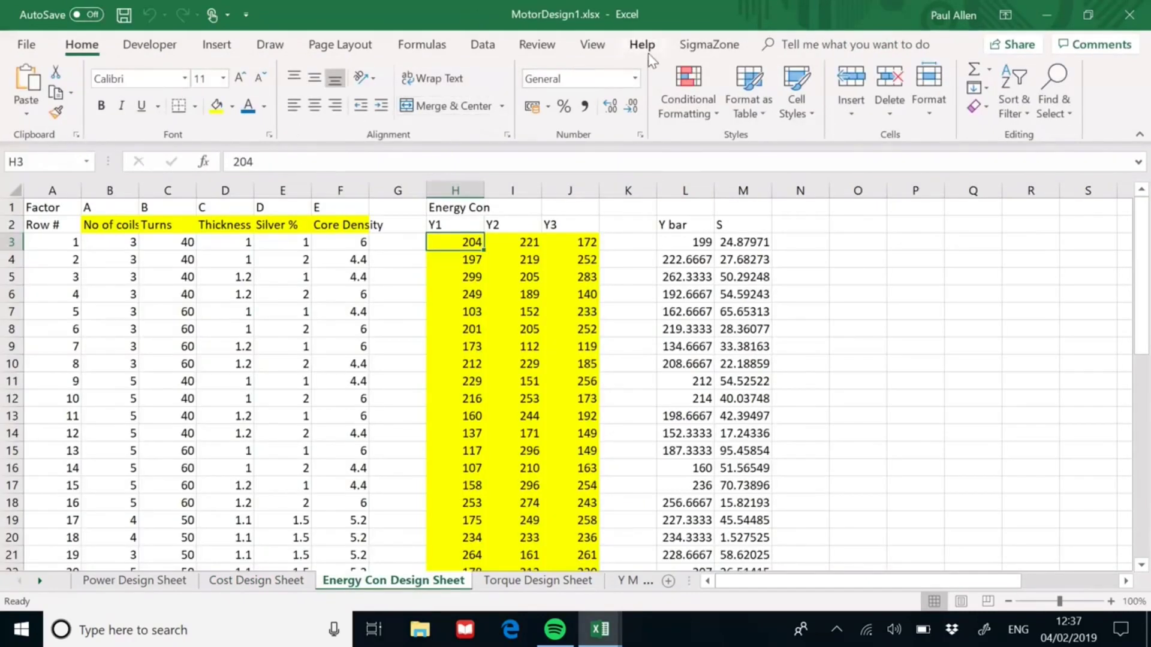
click(701, 45)
click(217, 103)
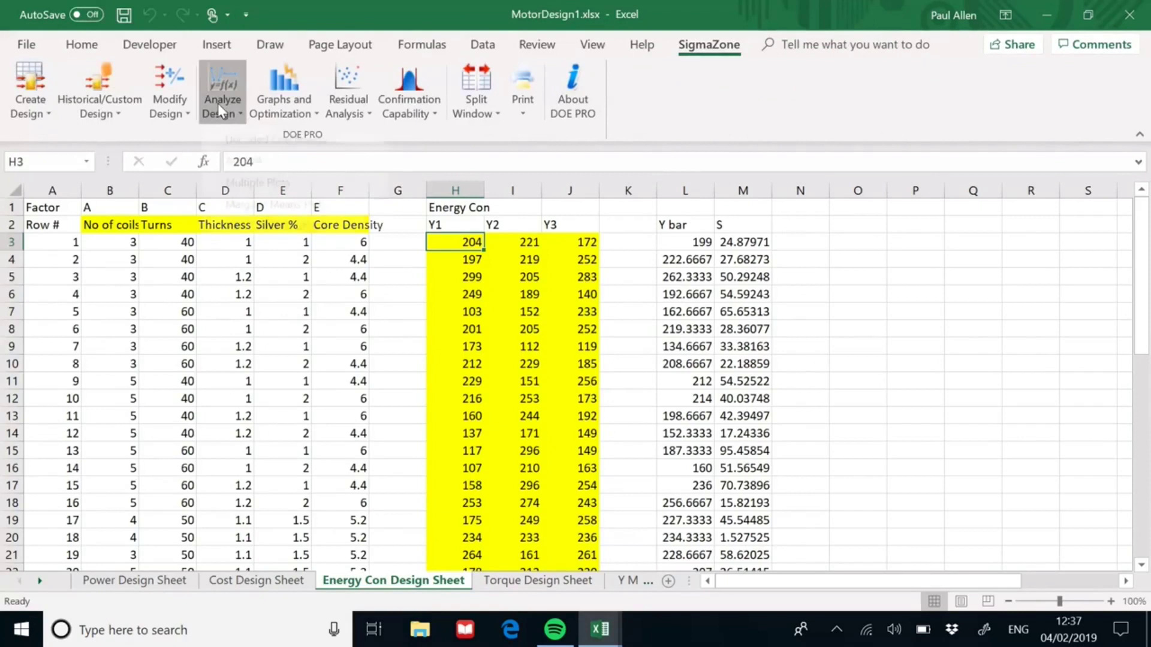
click(250, 225)
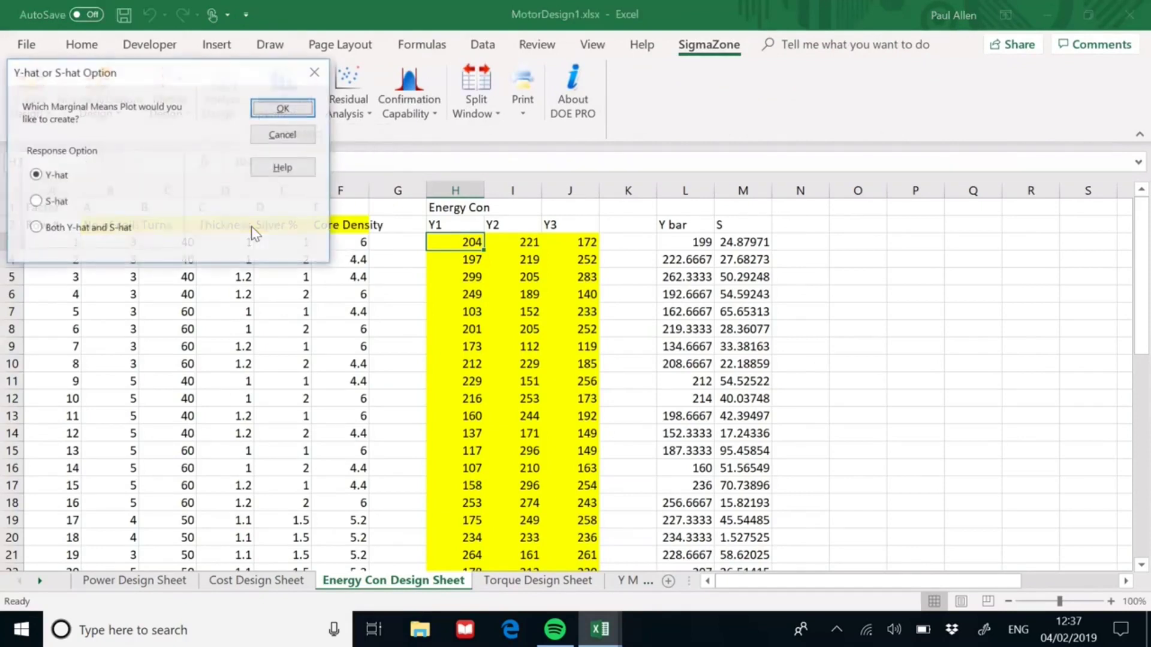
click(282, 109)
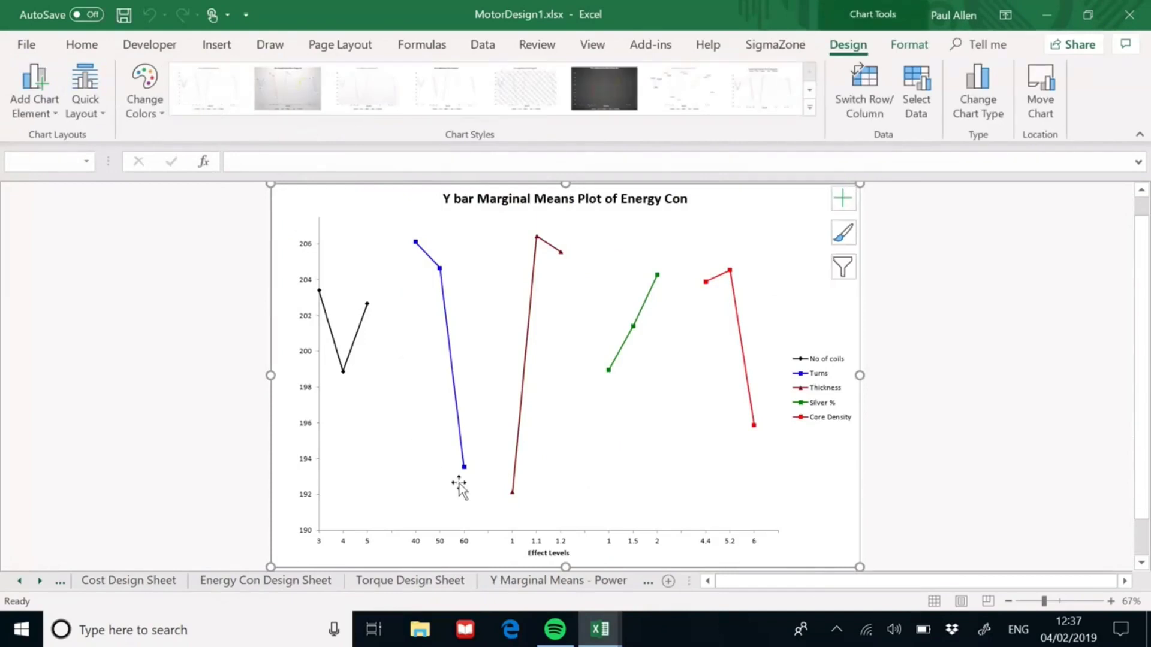
Create a Y-hat marginal means plot from the Torque Design Sheet
click(387, 582)
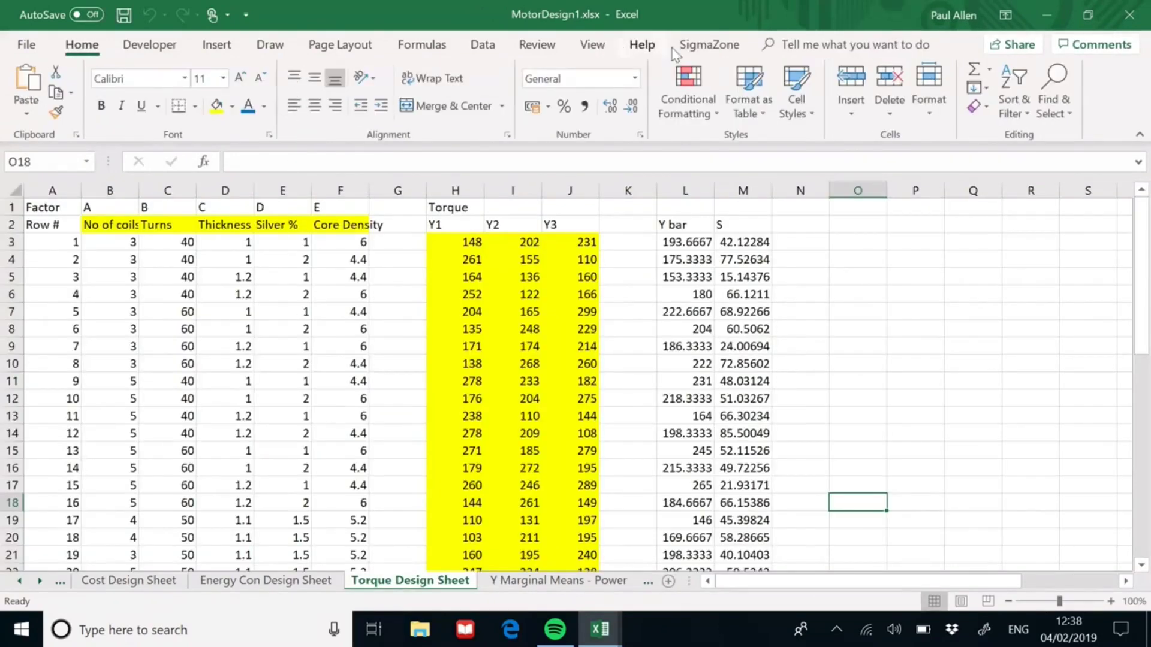
click(689, 47)
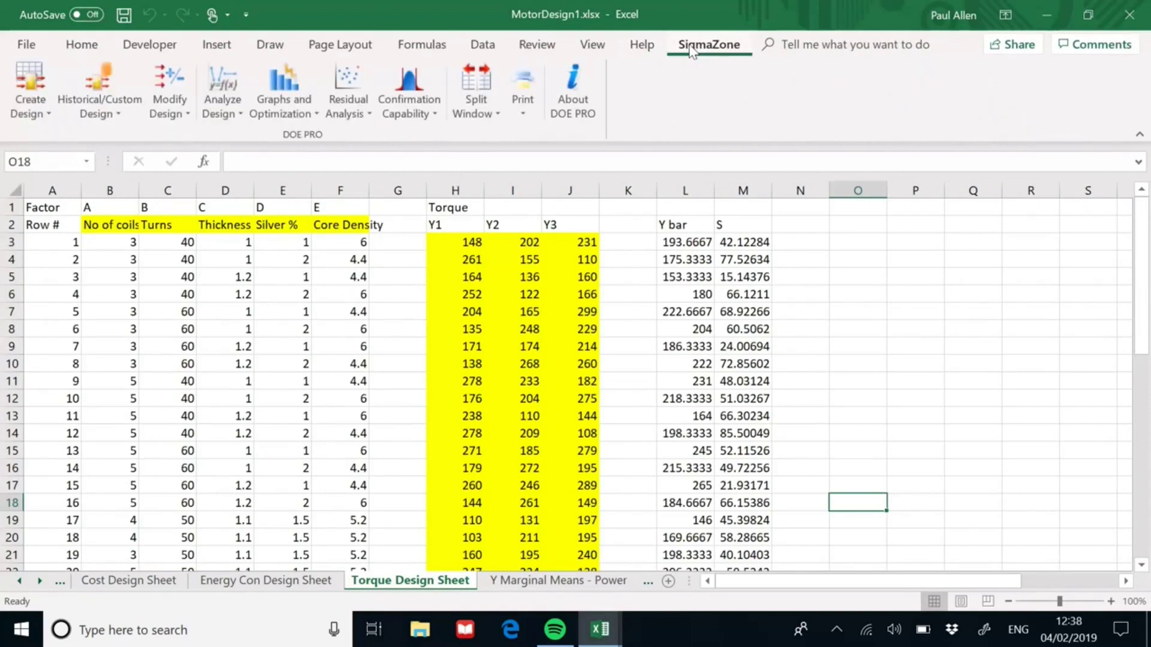
click(227, 116)
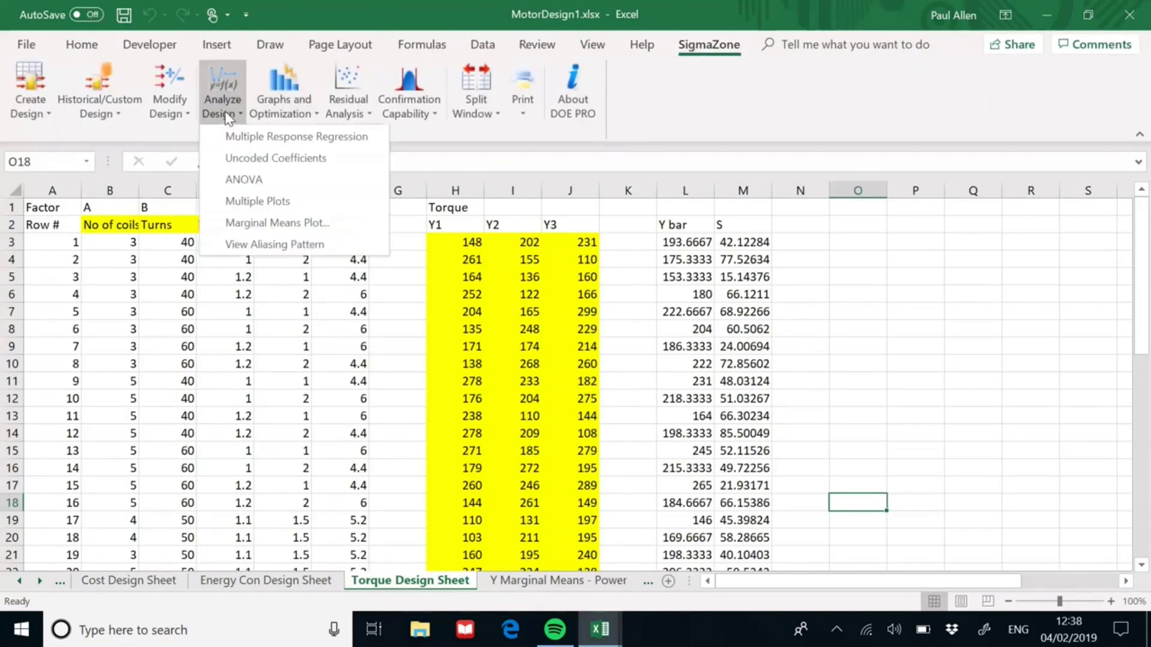
click(259, 225)
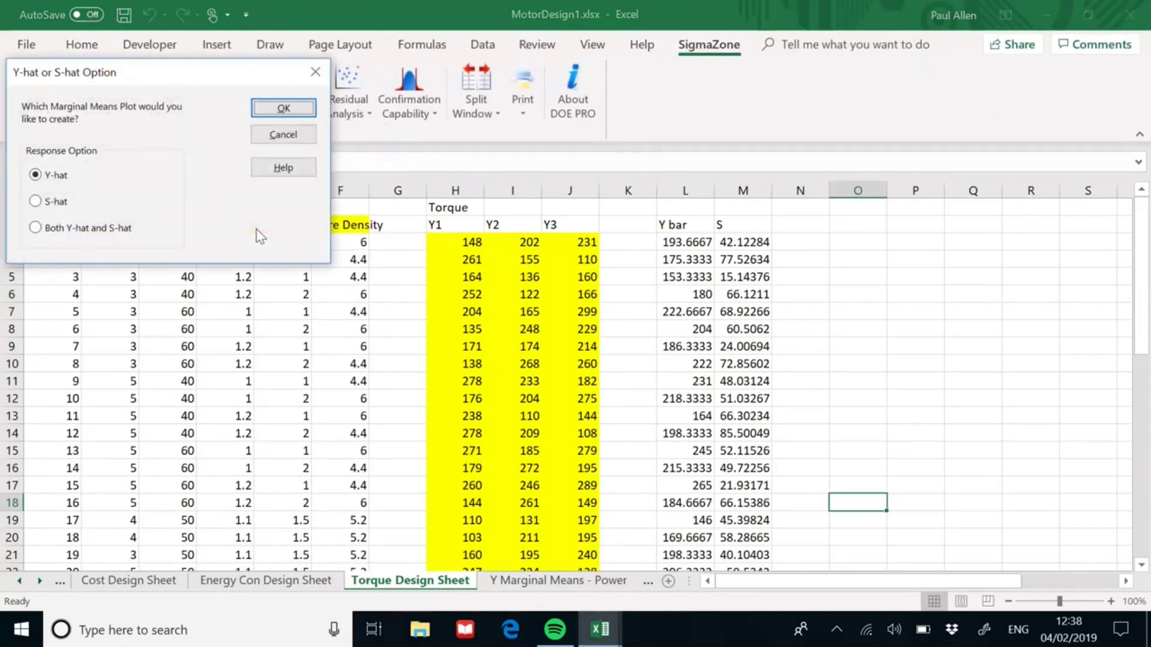
click(283, 108)
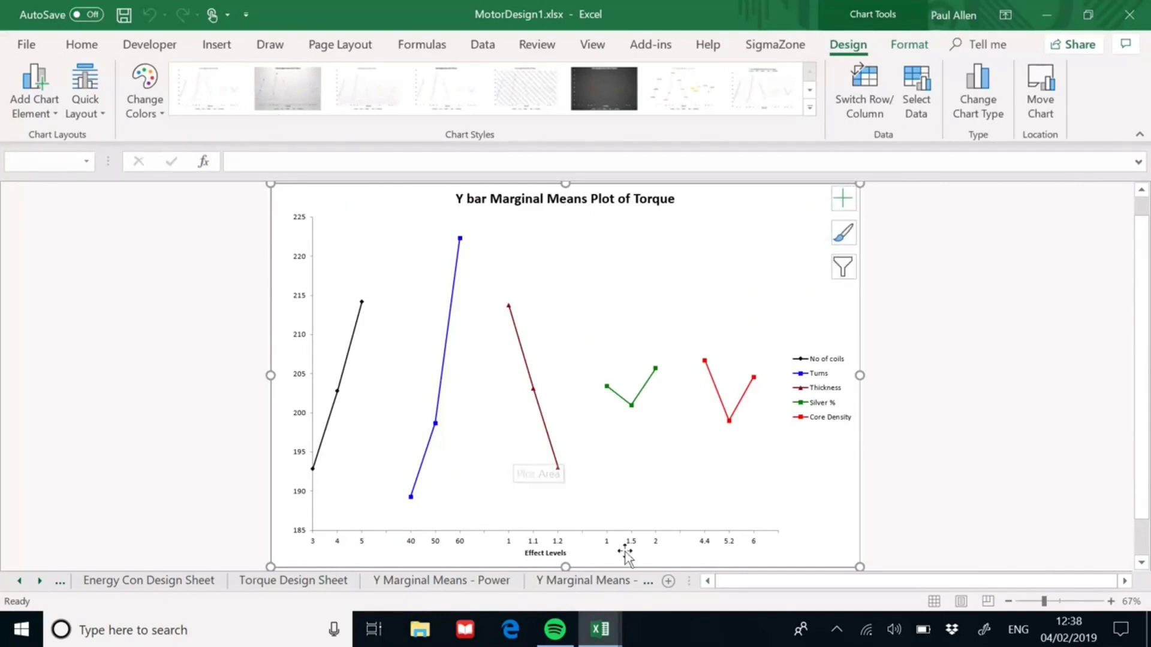
Make room for more sheet names and review the Energy Con, Cost and Power marginal means plots in turn
drag(689, 580, 993, 578)
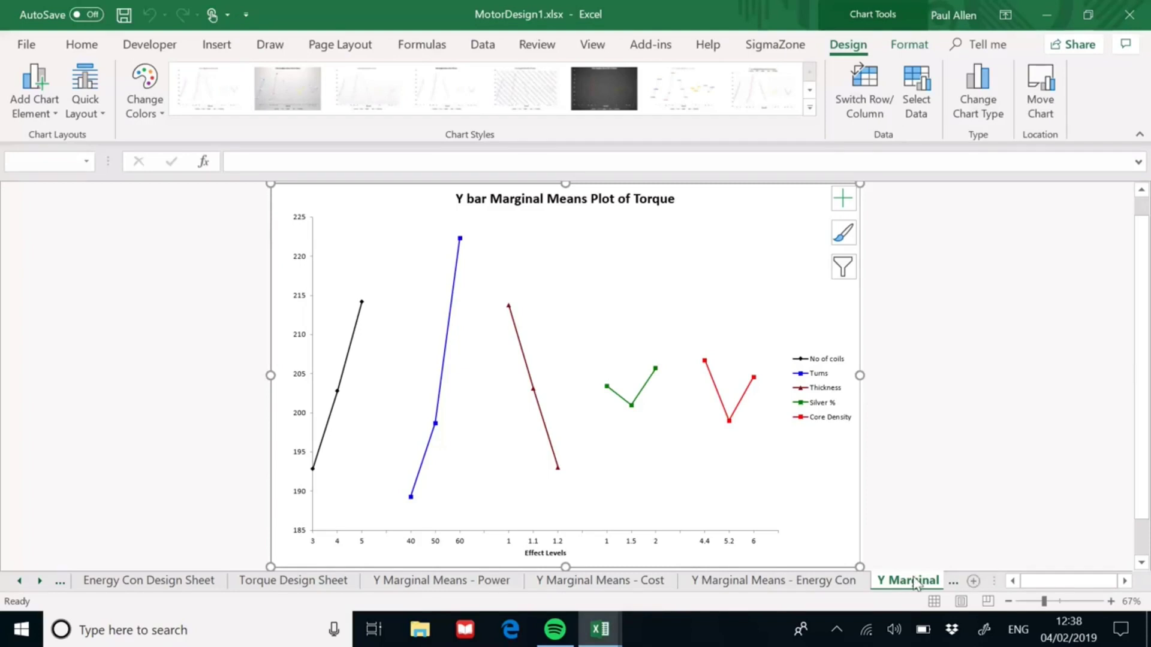
click(838, 586)
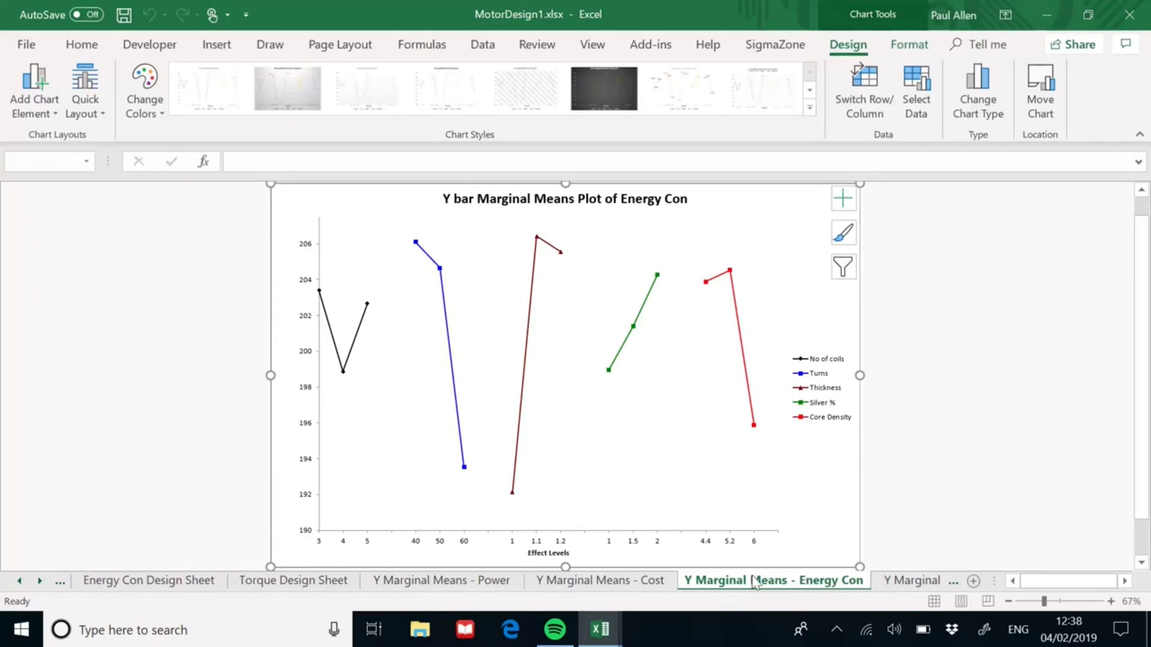
click(636, 587)
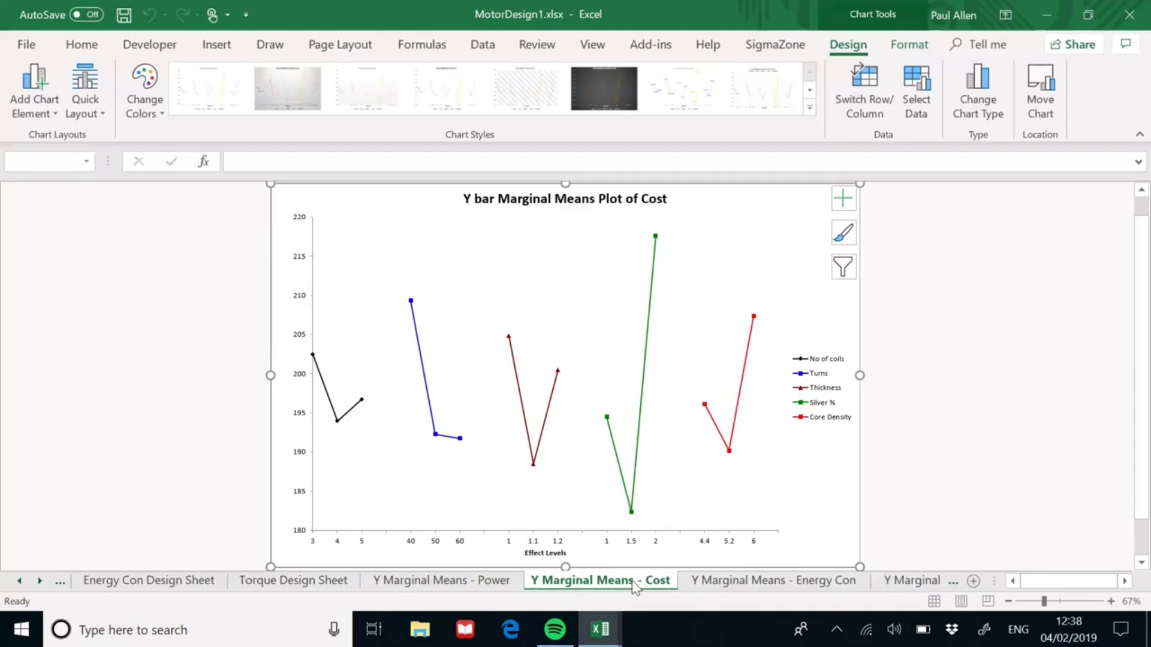
click(483, 584)
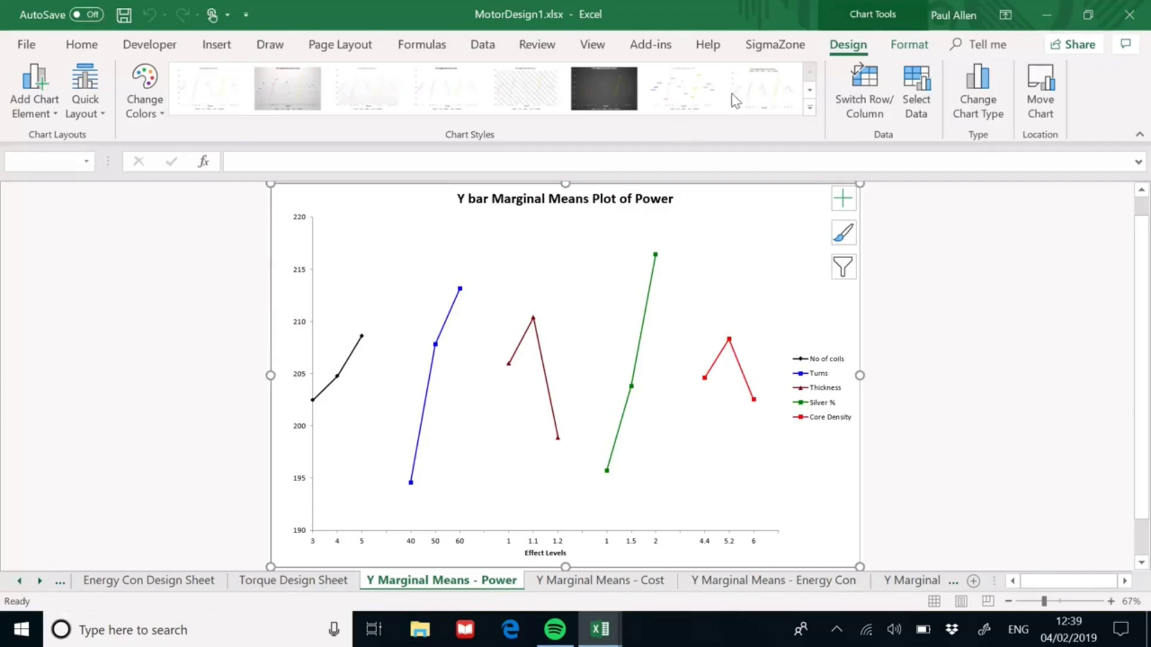
Run a Multiple Response Regression on the motor design data
click(767, 47)
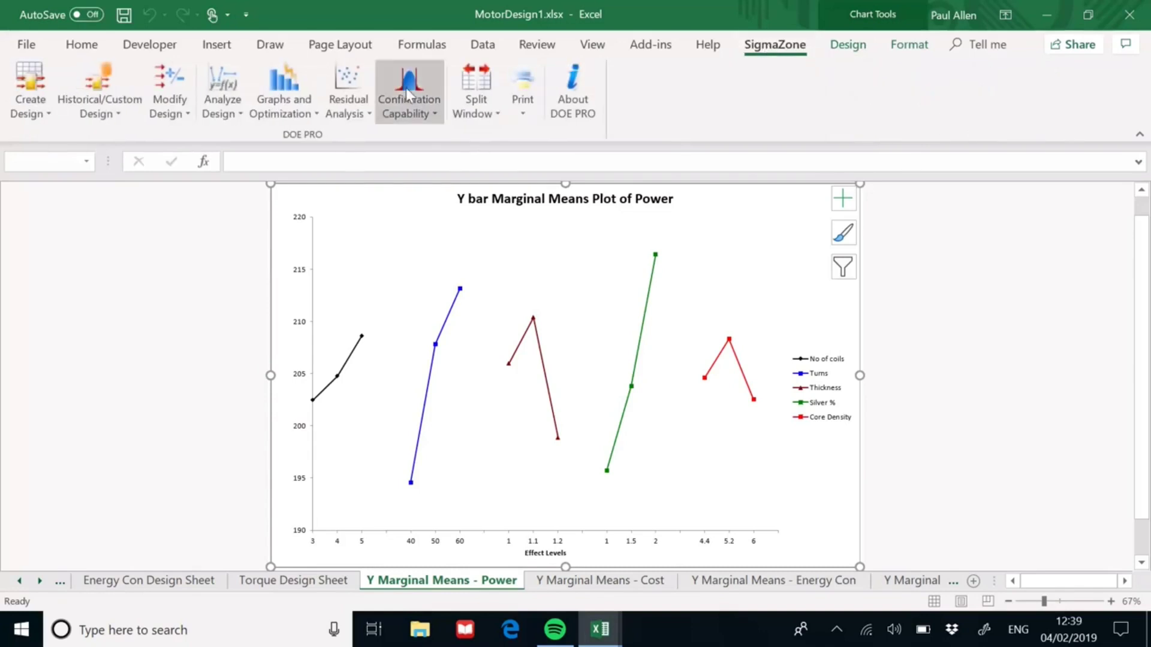
click(222, 111)
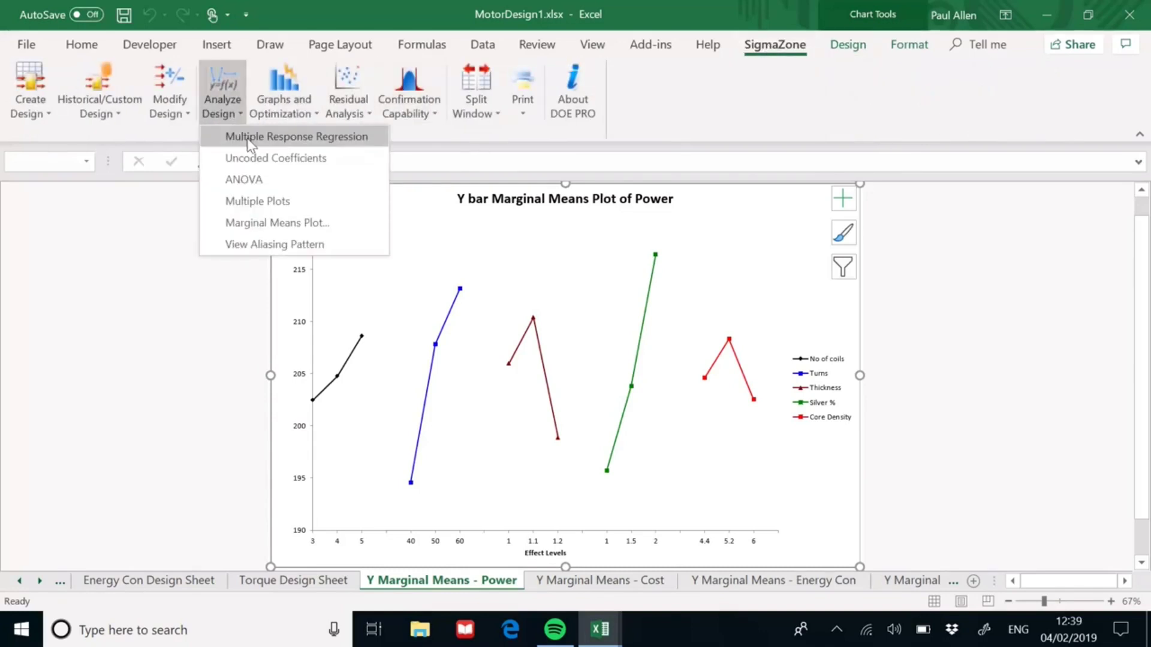
click(242, 136)
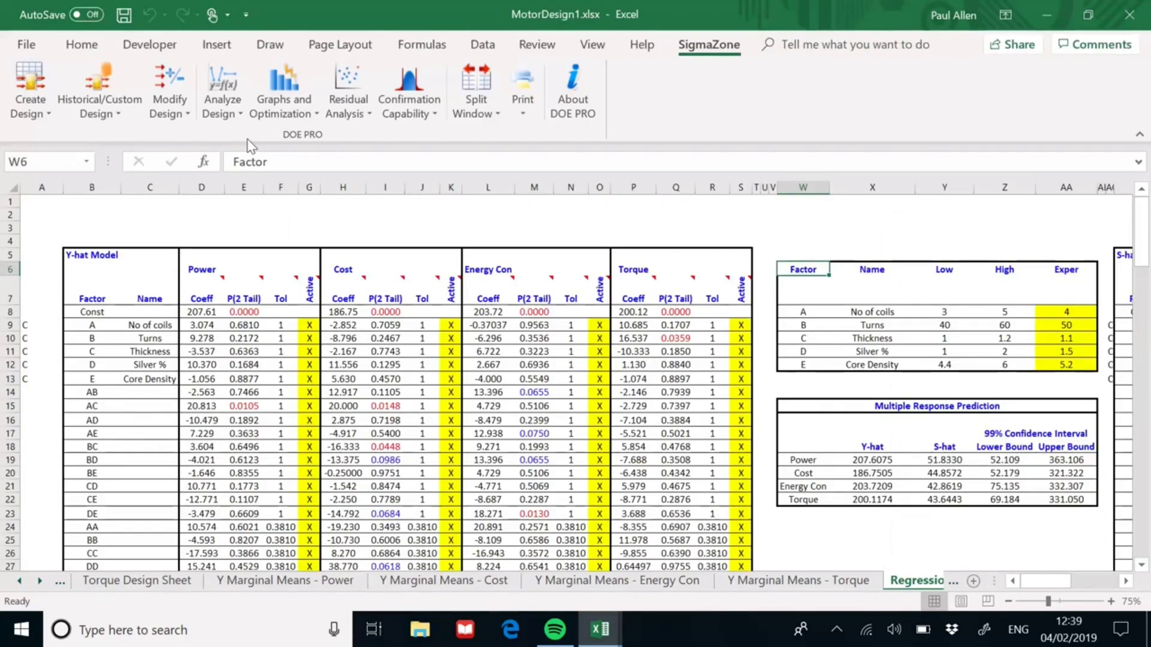
Examine the Y-hat model's coefficients for Power, Cost, Energy Con and Torque, including the quadratic terms at the end of the table
drag(211, 326, 233, 498)
drag(350, 327, 355, 447)
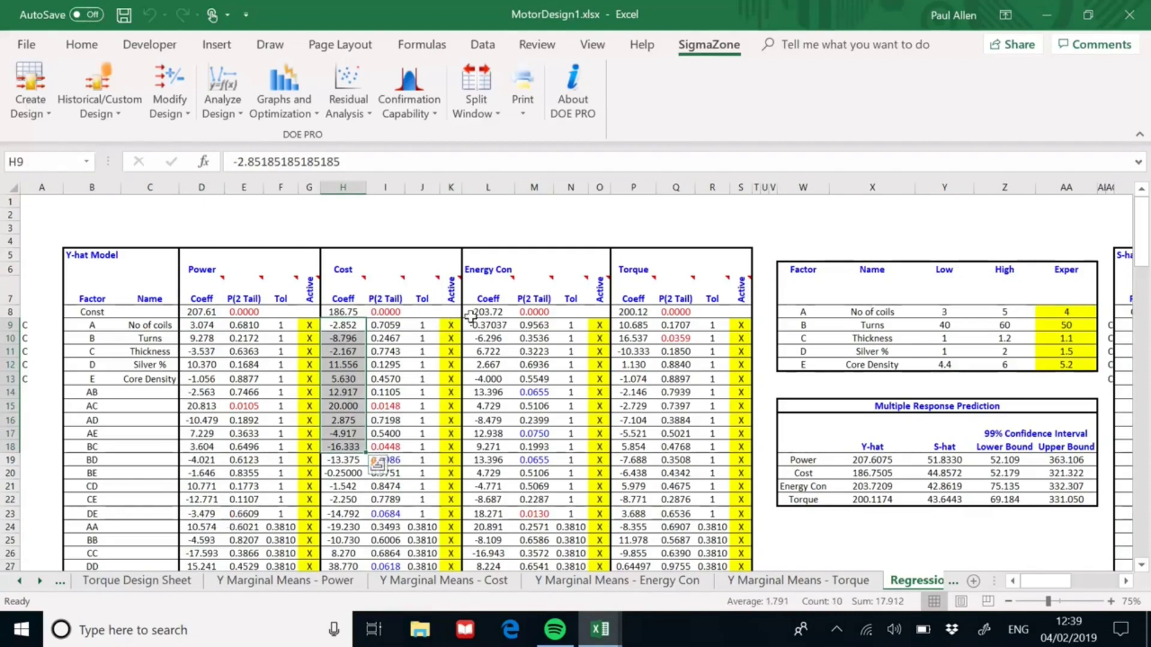
drag(479, 325, 489, 501)
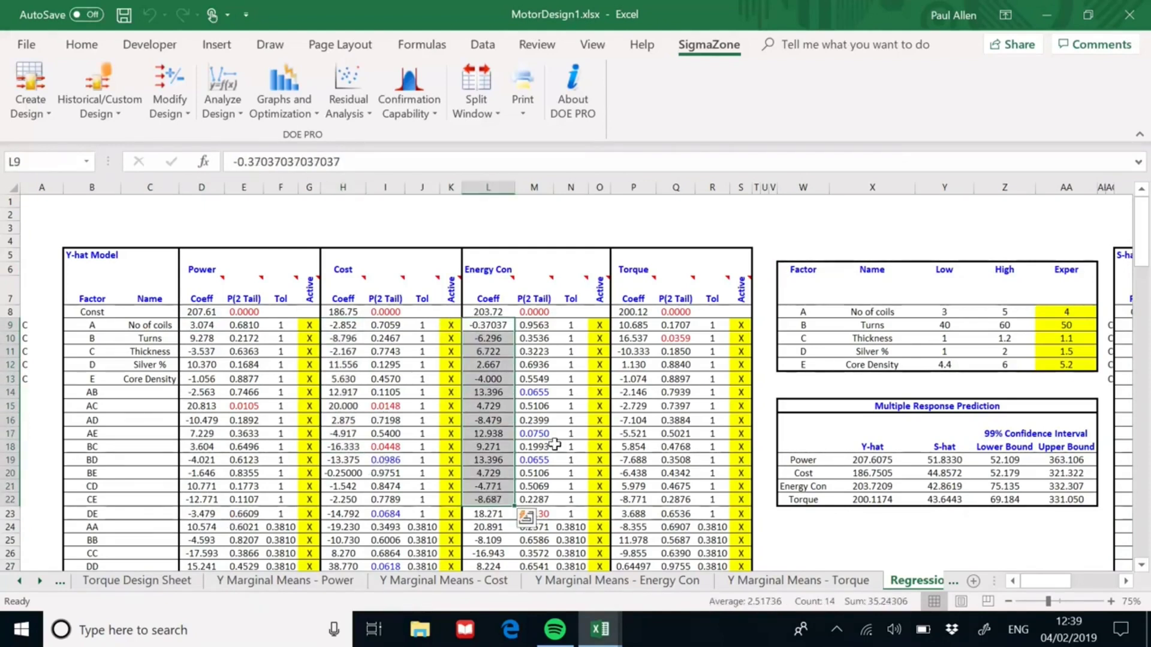
drag(629, 326, 635, 528)
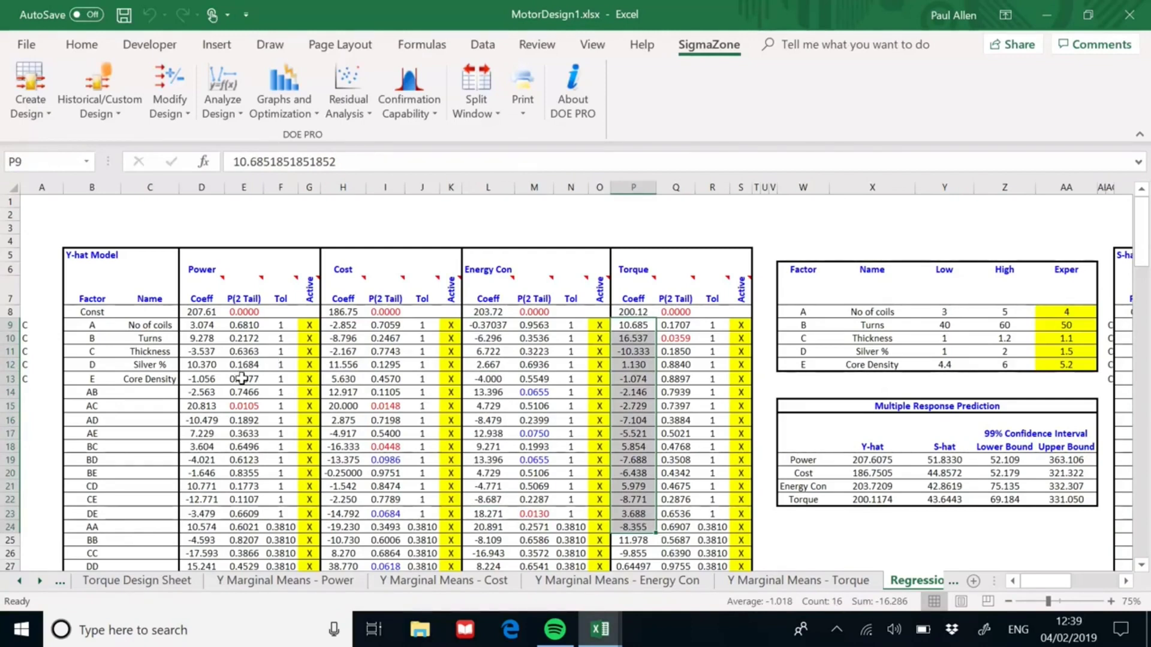
click(1141, 565)
click(1140, 565)
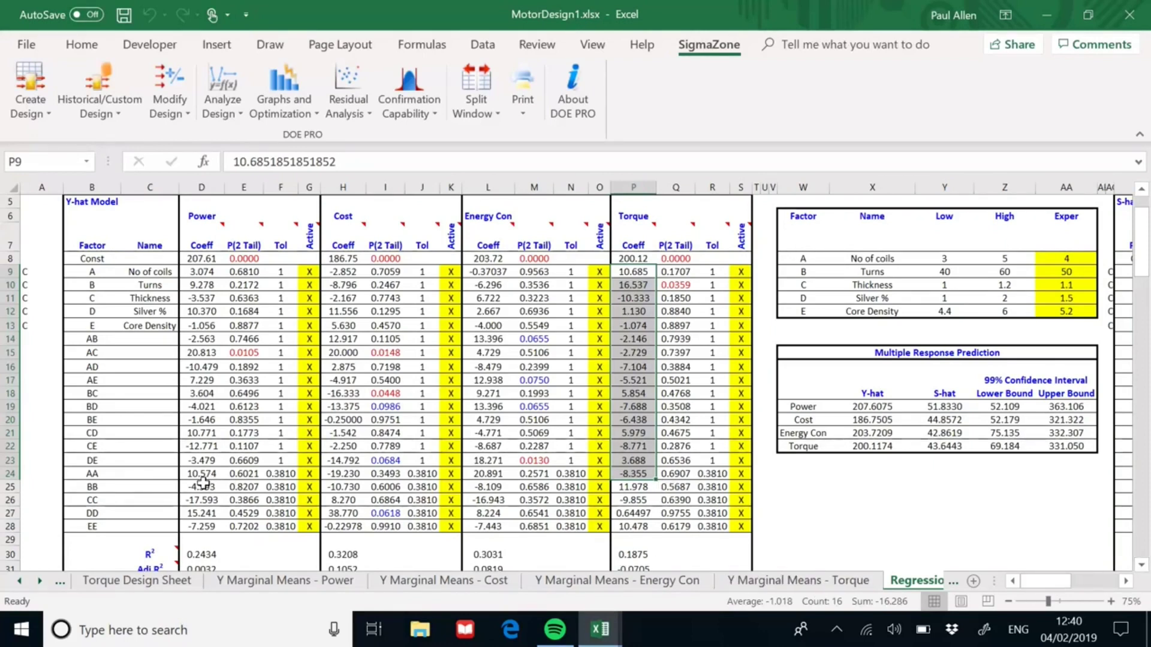
Create Y-hat surface, contour, interaction and 3-D interaction plots of Power for Thickness vs Silver %, and view the interaction plot
click(201, 432)
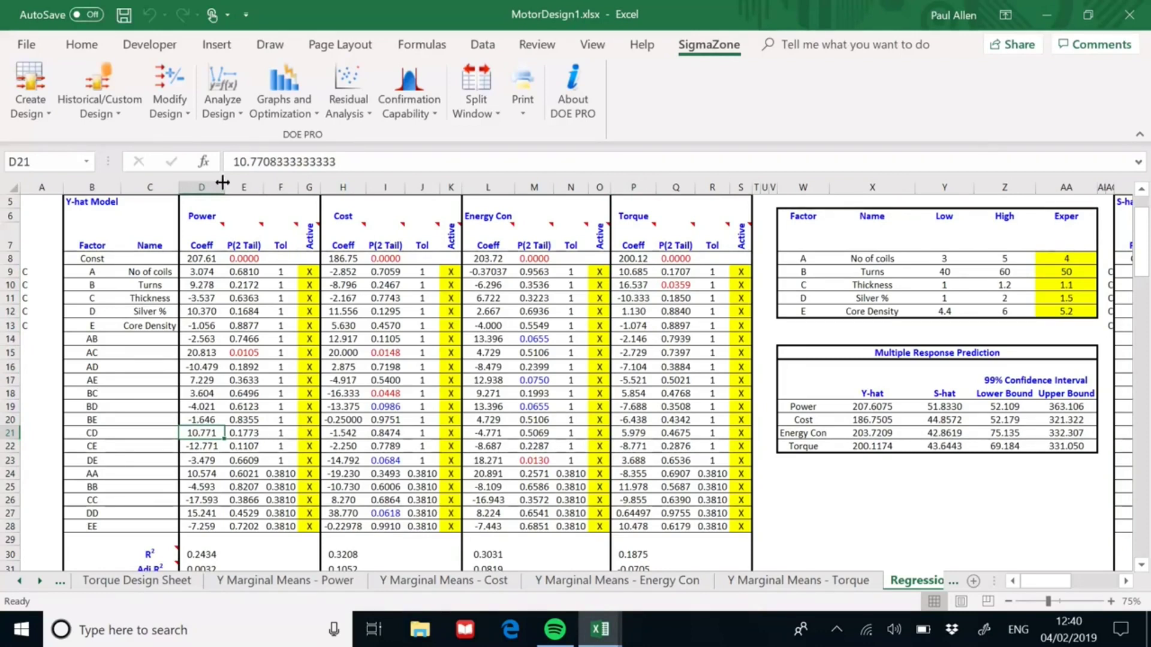
click(283, 113)
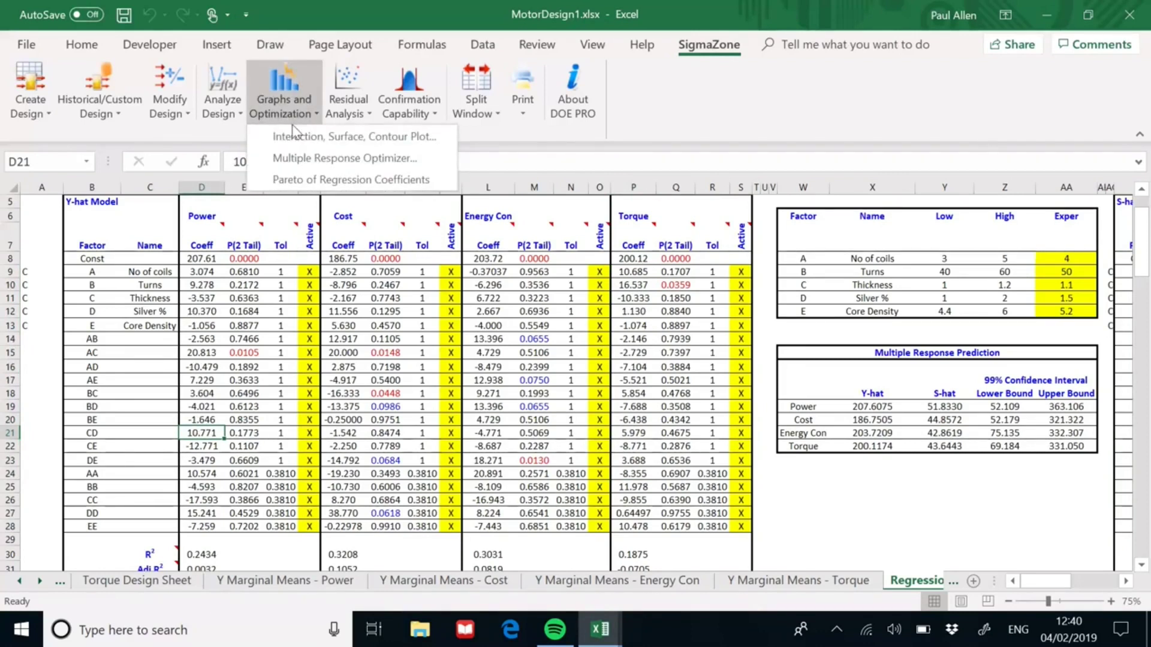
click(299, 137)
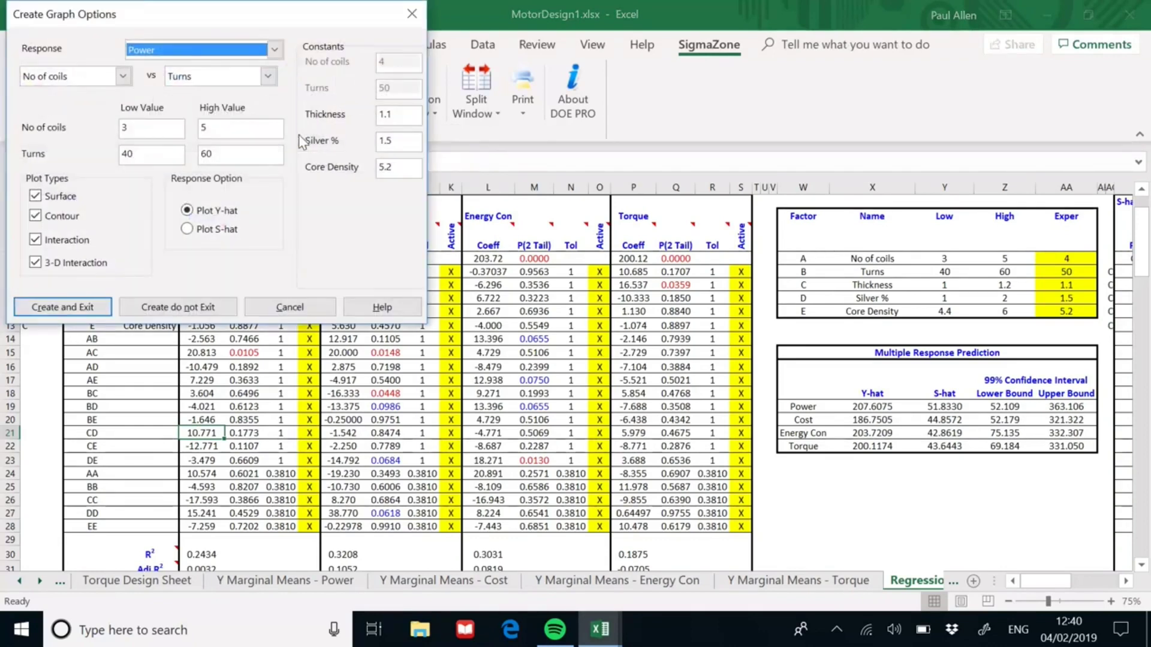
click(123, 76)
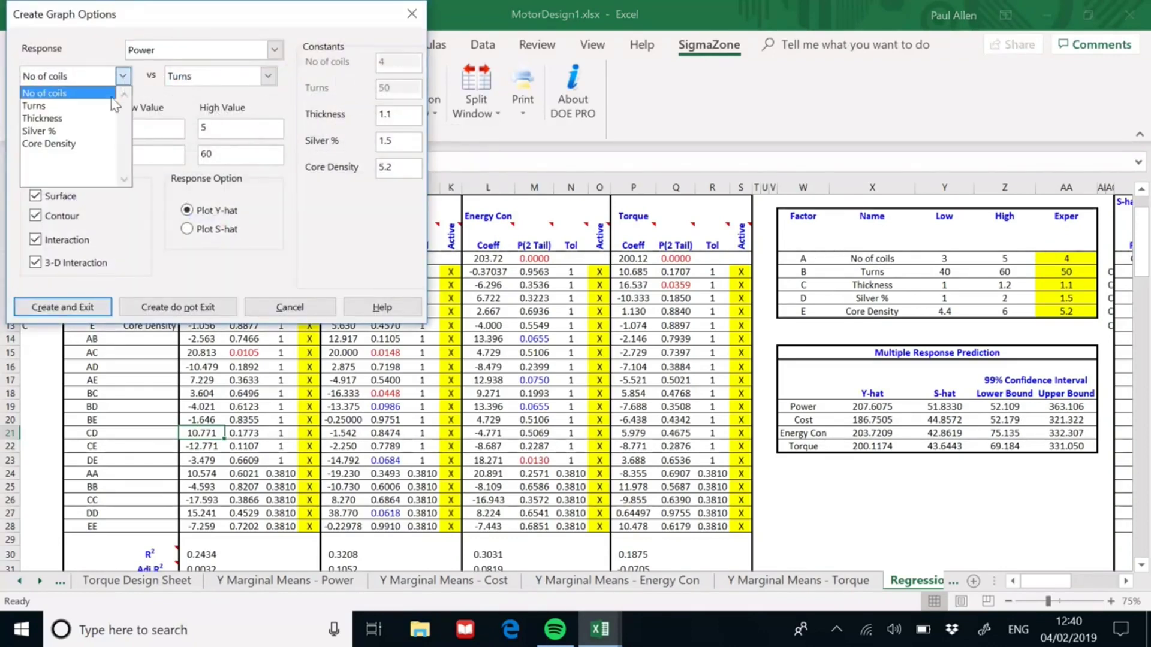
click(101, 119)
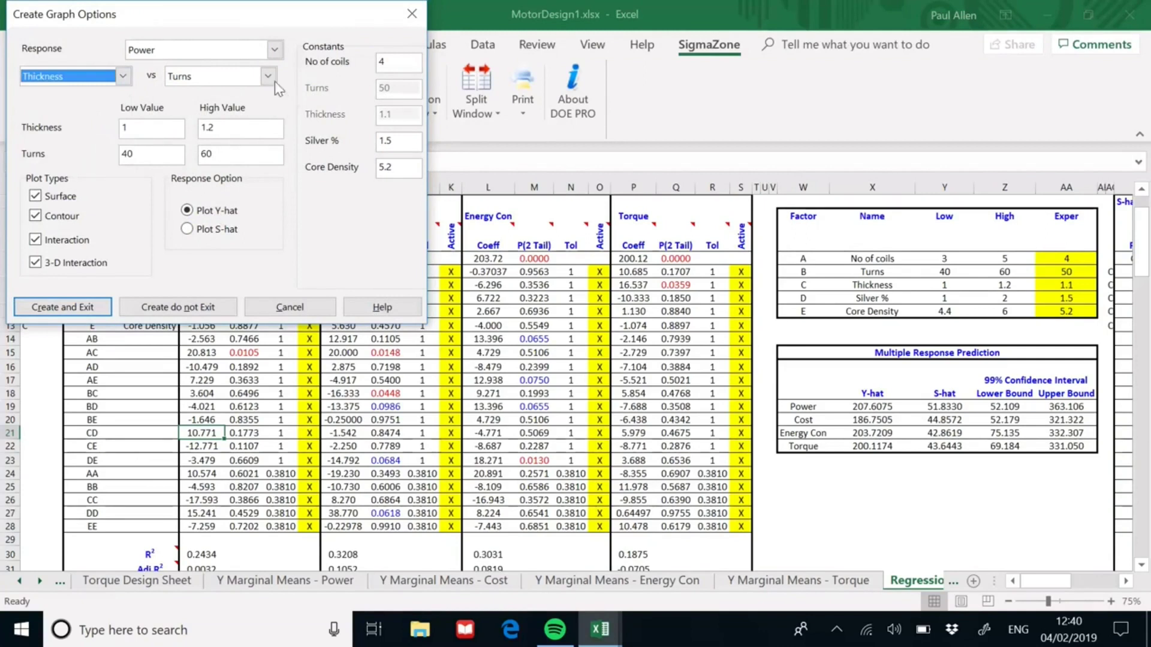
click(268, 76)
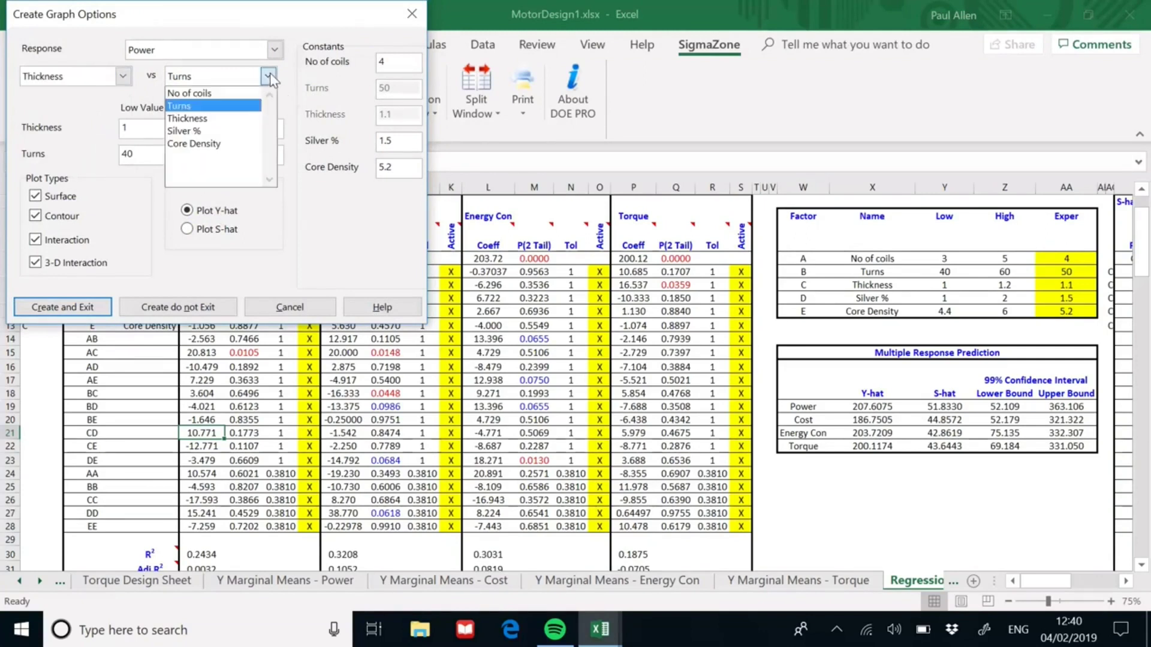
click(247, 131)
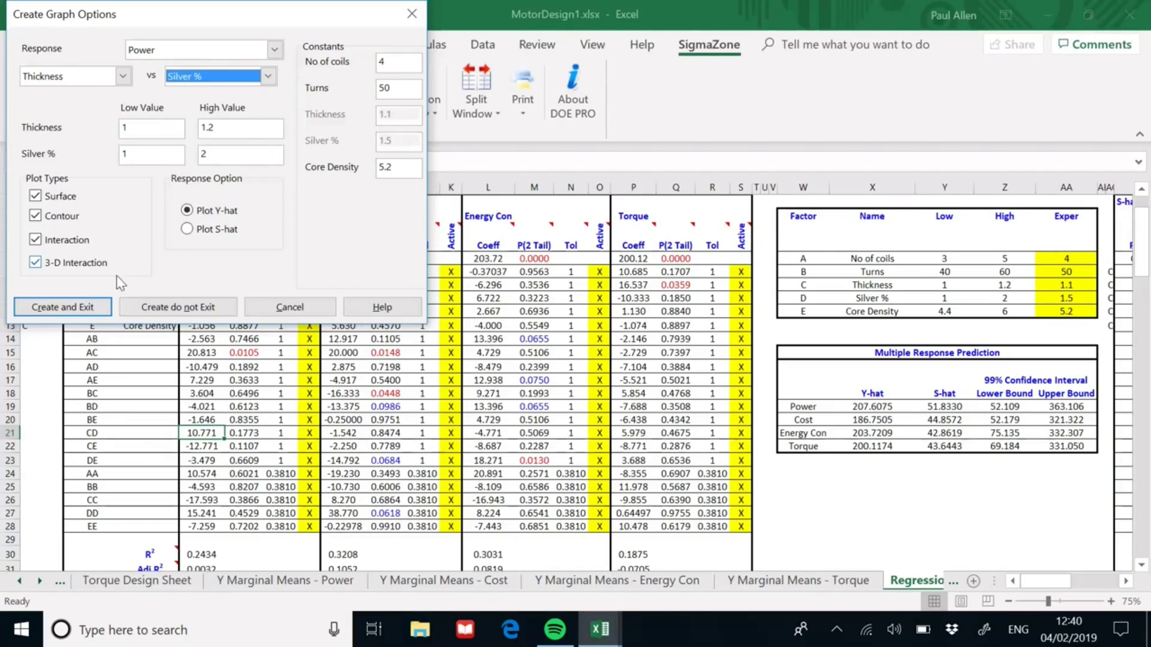
click(98, 307)
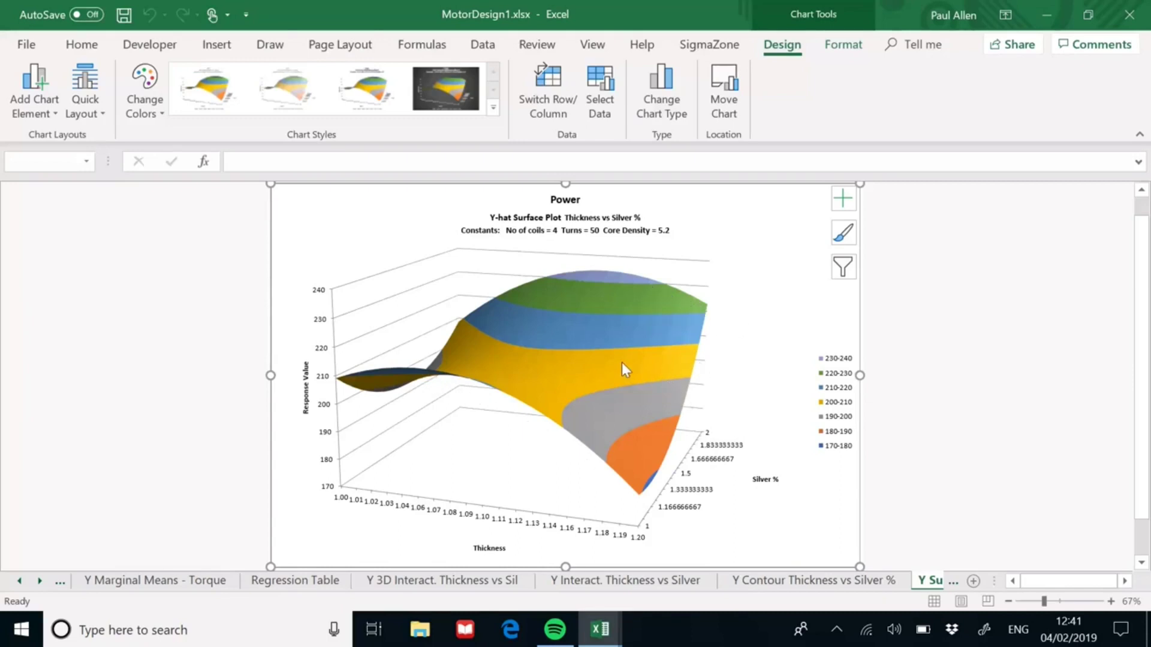
click(637, 587)
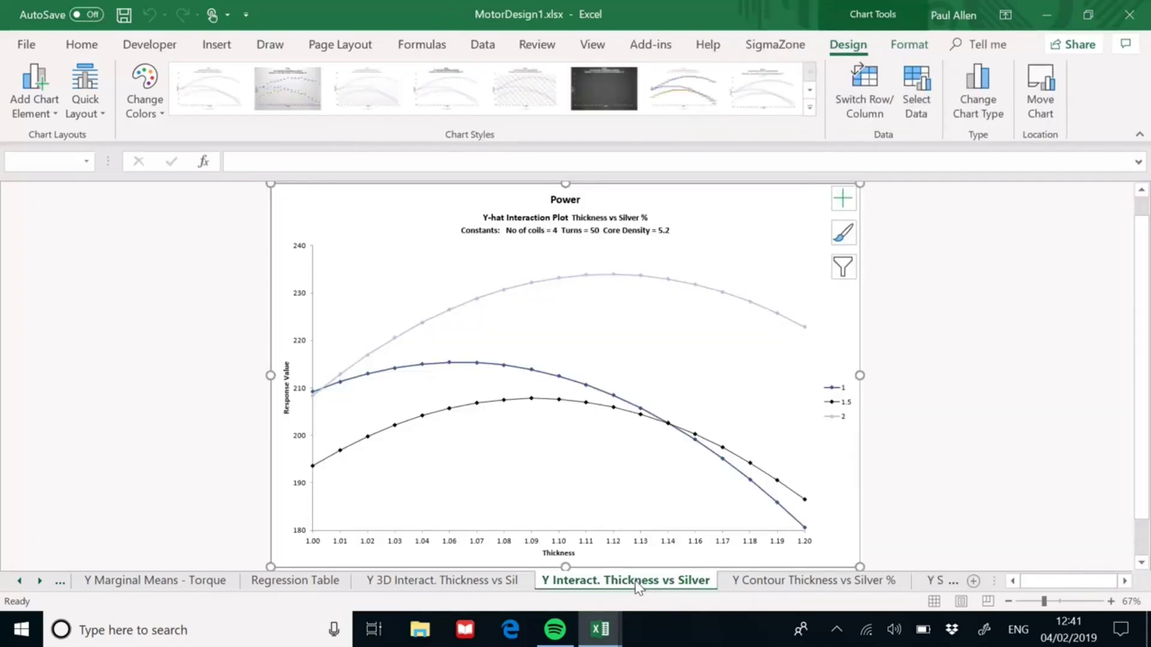